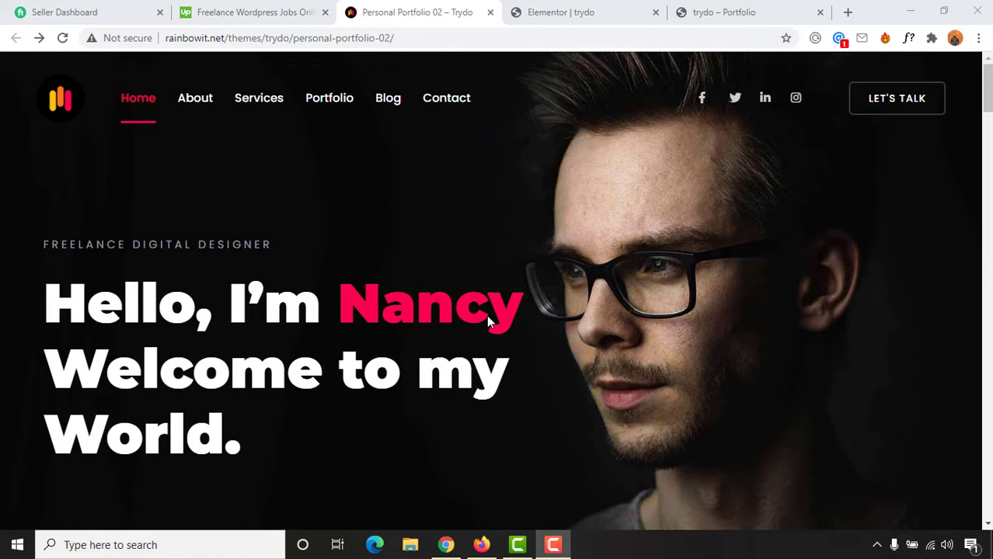
Try red shades on the heading's text colour, then settle on near-white #FFFDFD
left_click(559, 15)
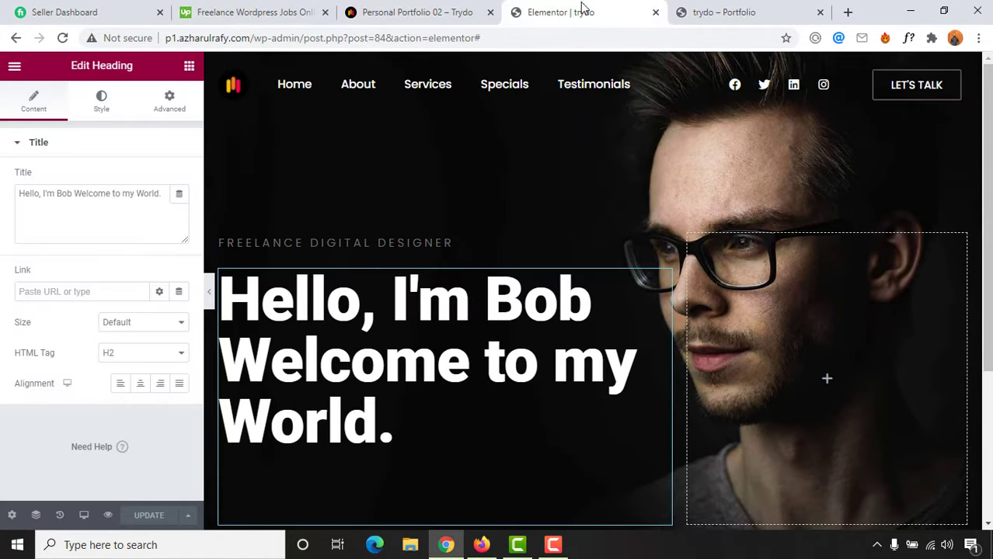
mouse_move(444, 358)
double_click(513, 284)
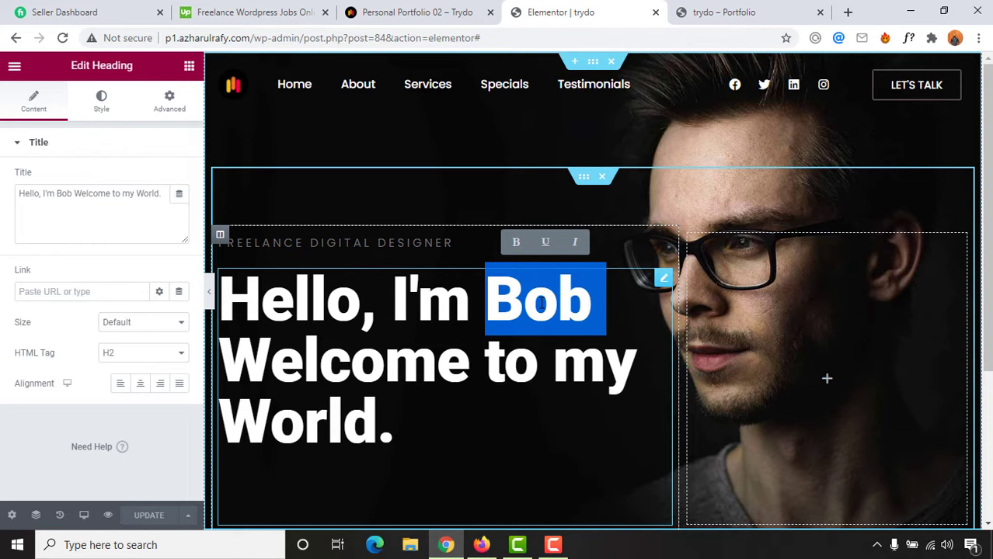
left_click(103, 109)
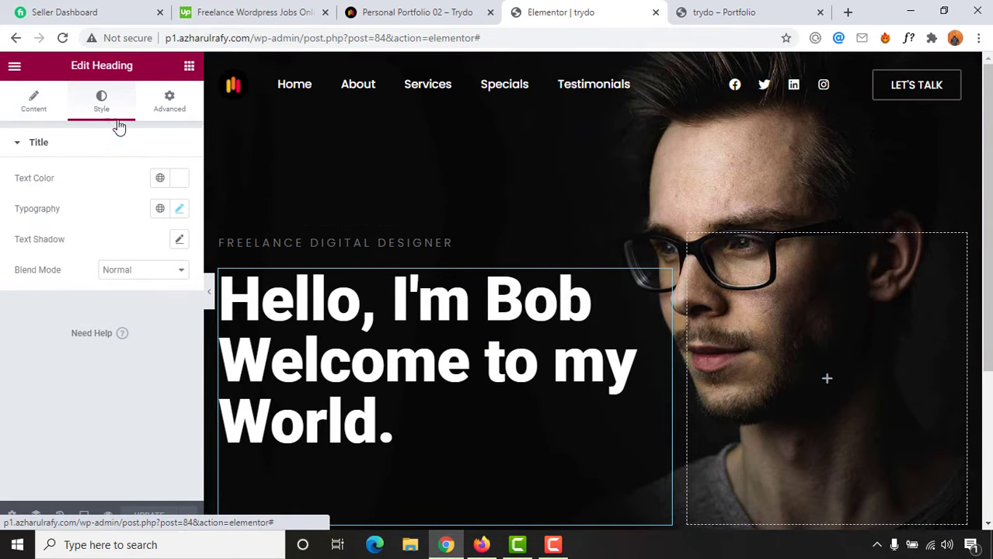
left_click(180, 178)
left_click(246, 265)
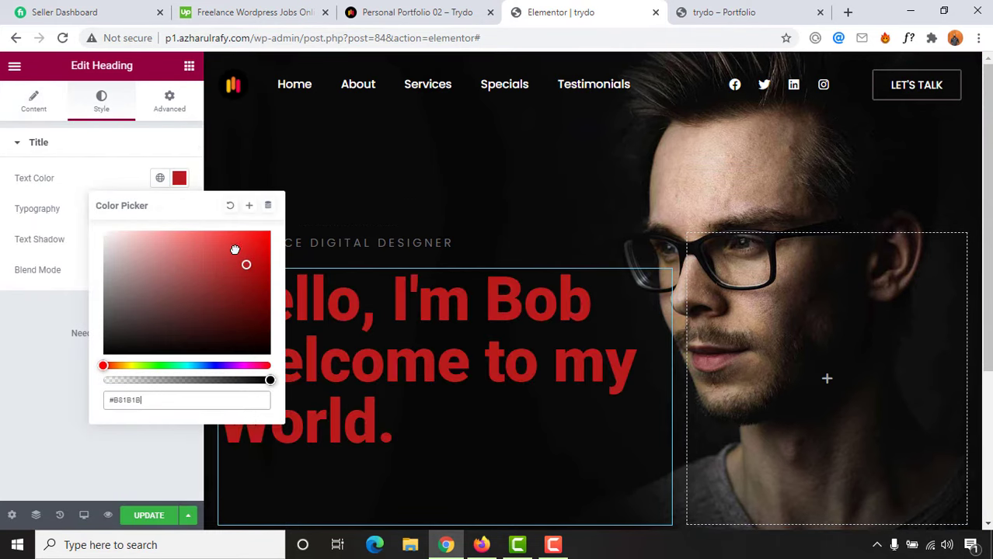
left_click_drag(235, 249, 223, 322)
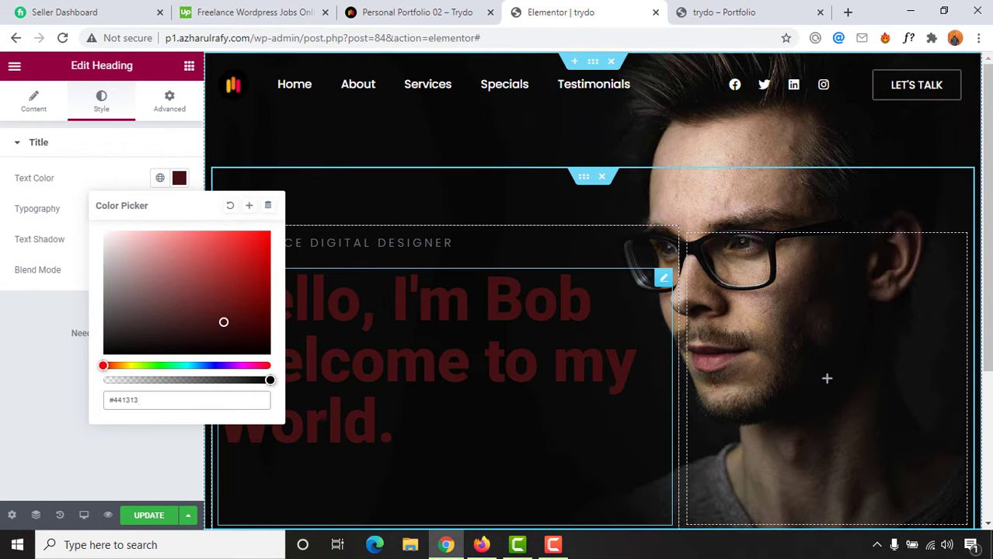
mouse_move(456, 408)
left_click_drag(143, 290, 104, 228)
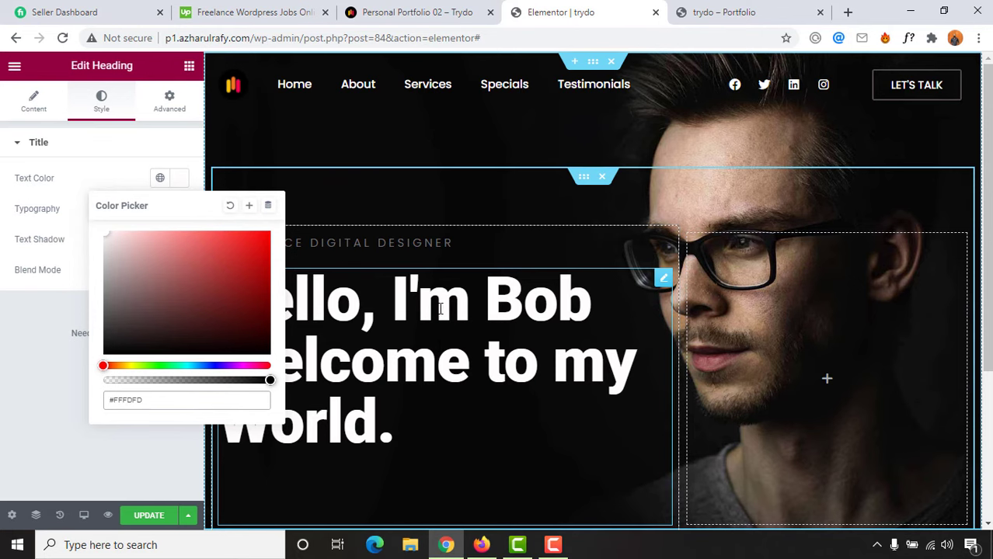
left_click(10, 398)
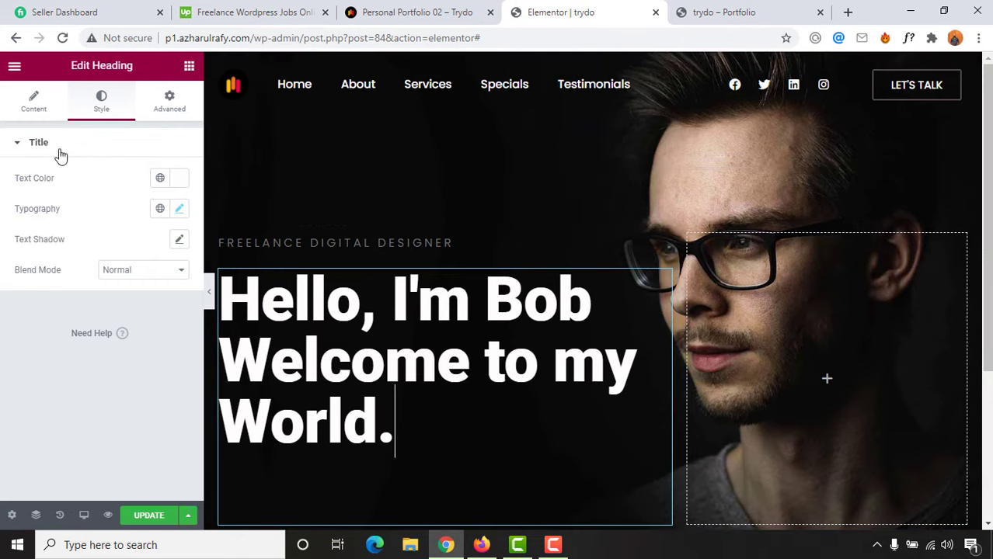
In the heading's Title text, insert an opening <span> tag before Bob
left_click(31, 104)
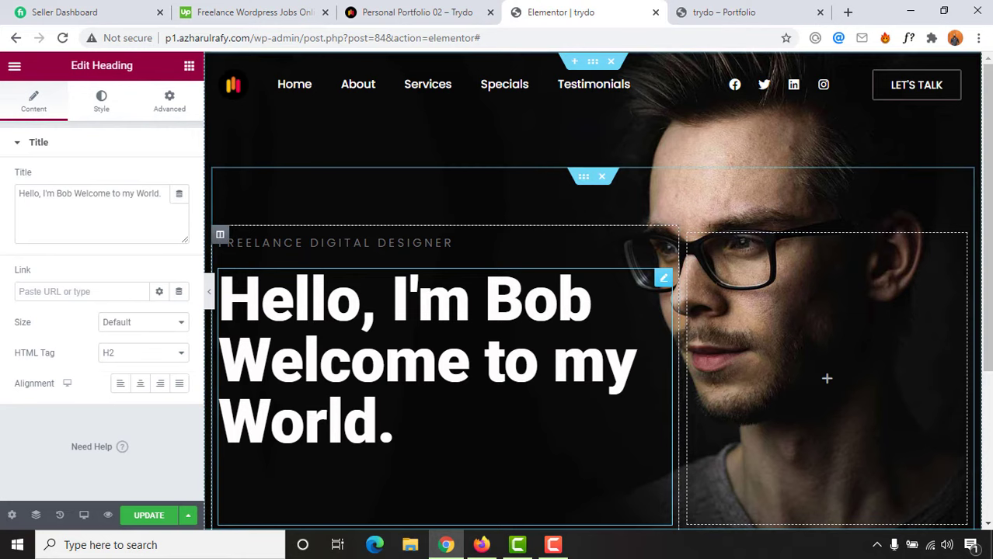
left_click_drag(485, 303, 591, 303)
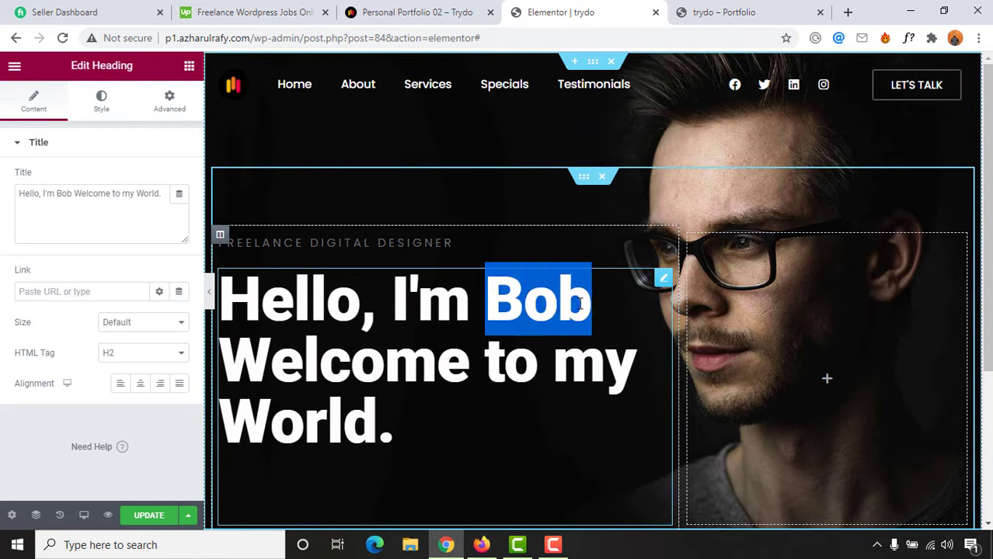
key("Left")
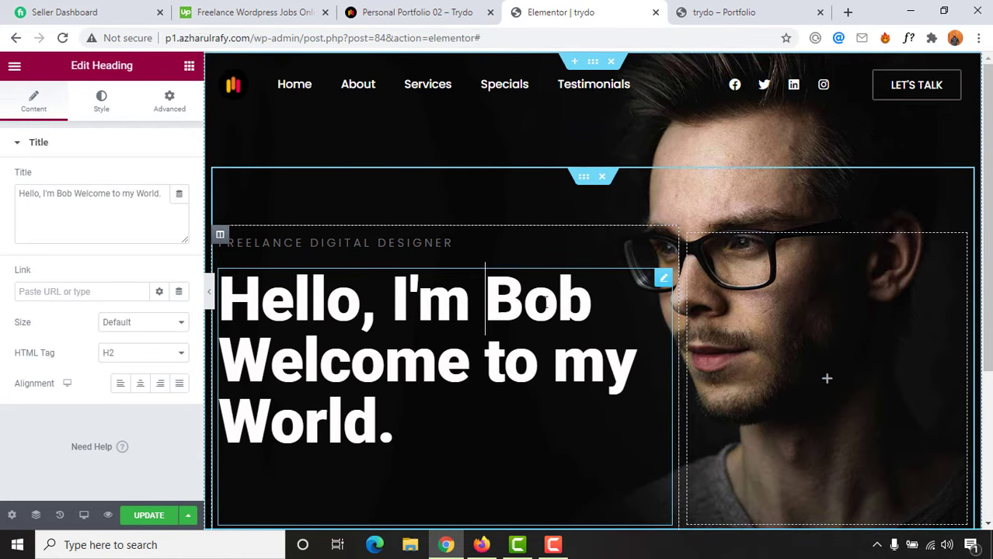
double_click(546, 303)
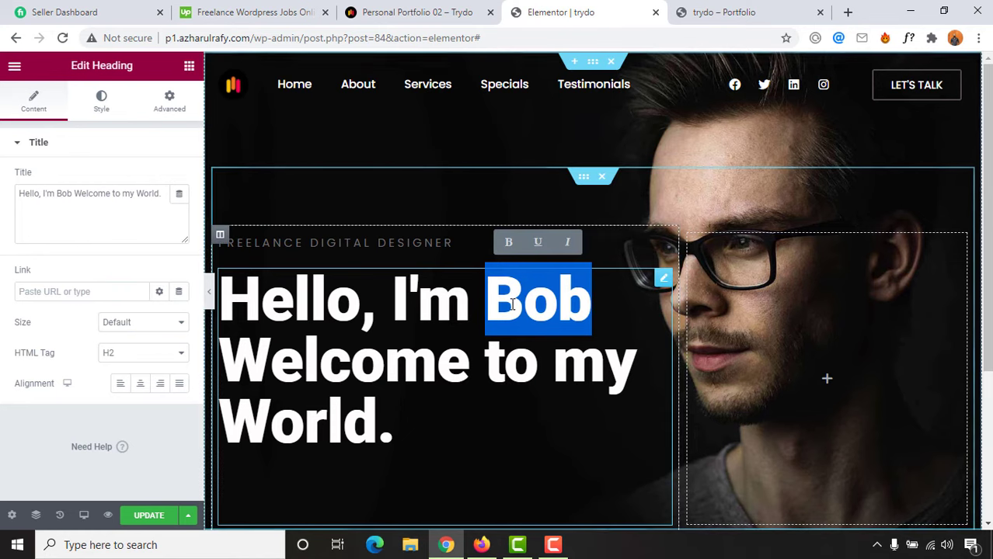
left_click(56, 194)
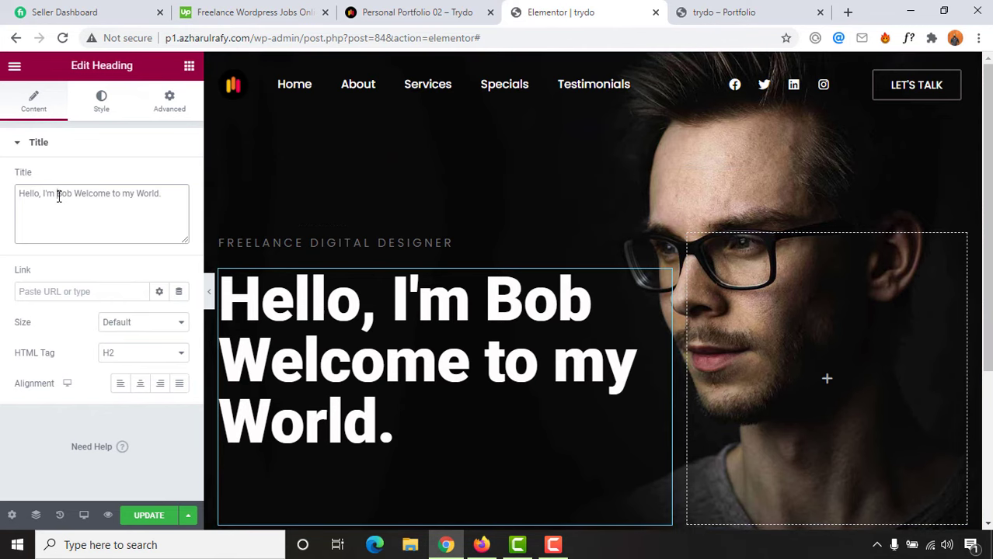
type("<span>")
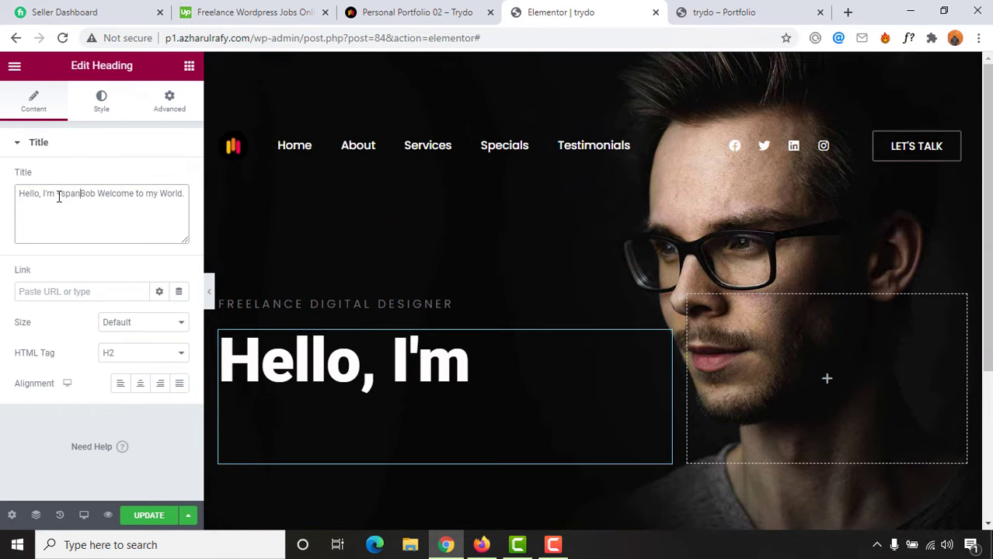
type(">")
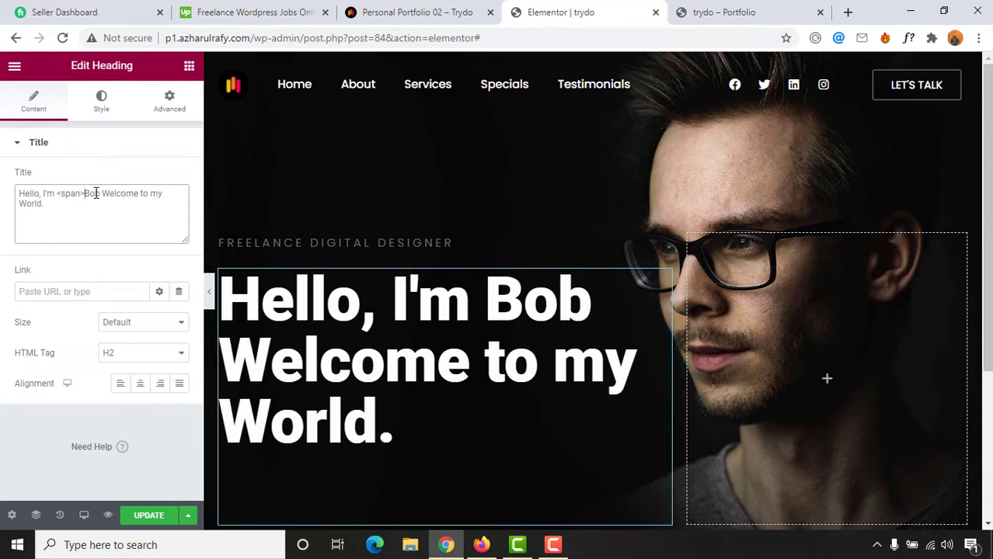
Close the span after Bob, give it class "pinkish", and copy the class name
left_click(101, 193)
type("</")
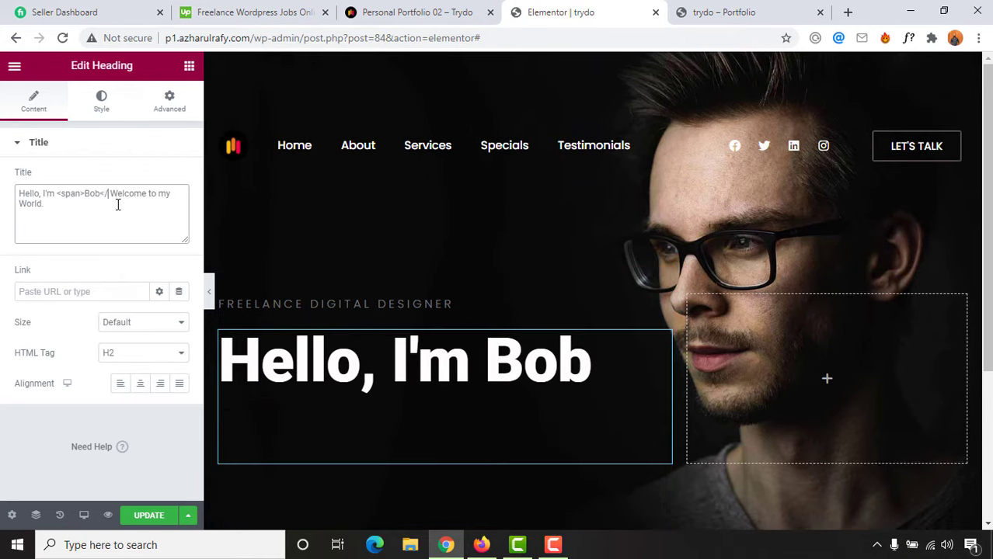
type("span")
type(">")
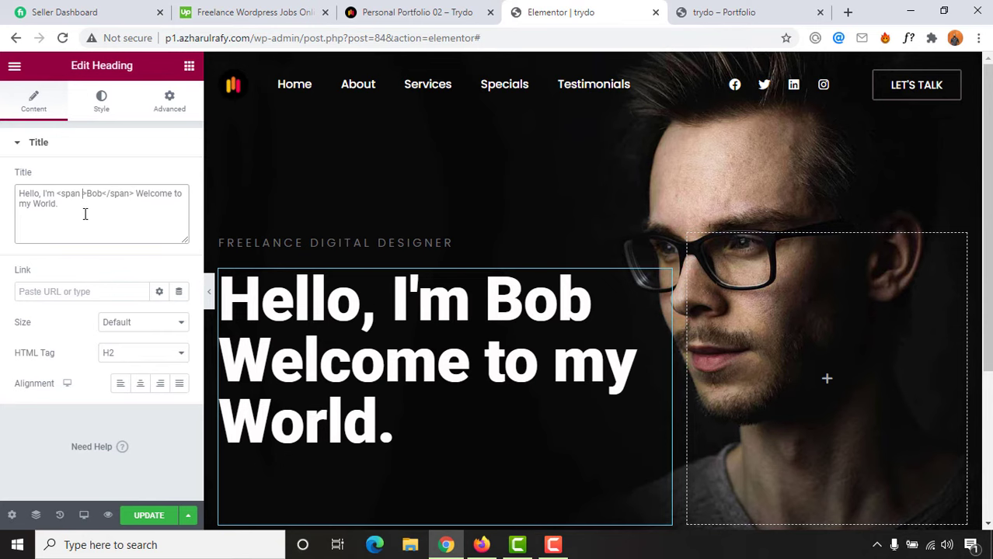
type(" cla")
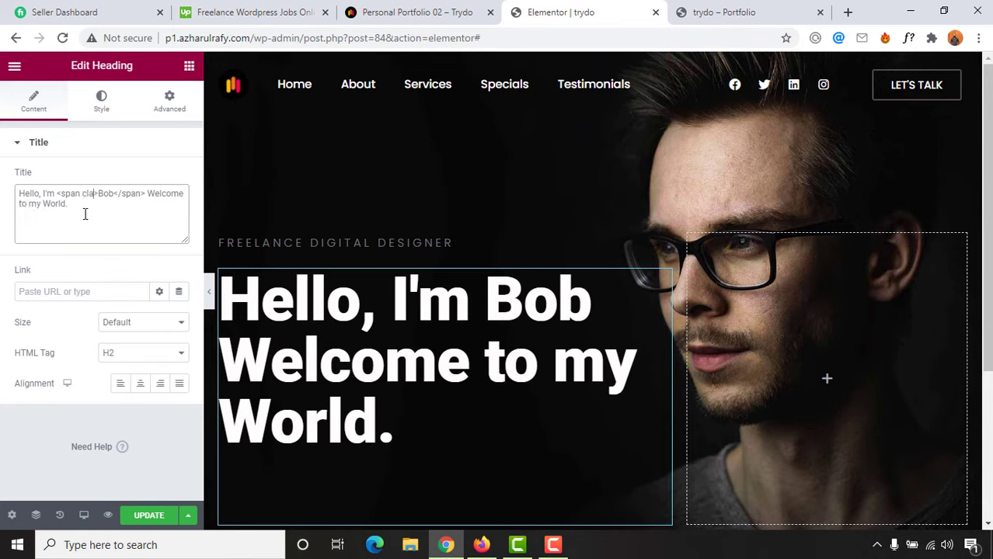
type("ss")
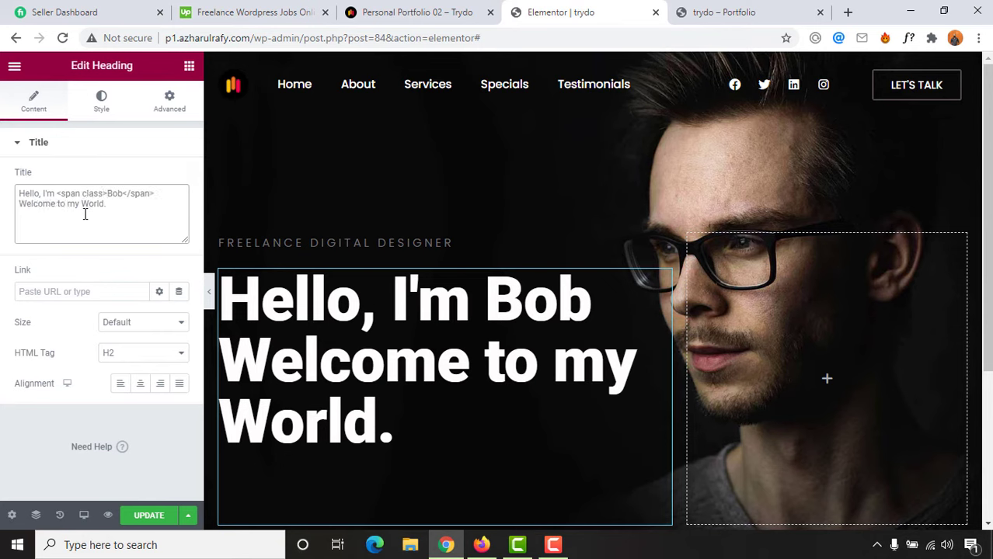
type("=\"\"")
left_click(111, 194)
type("pinkish")
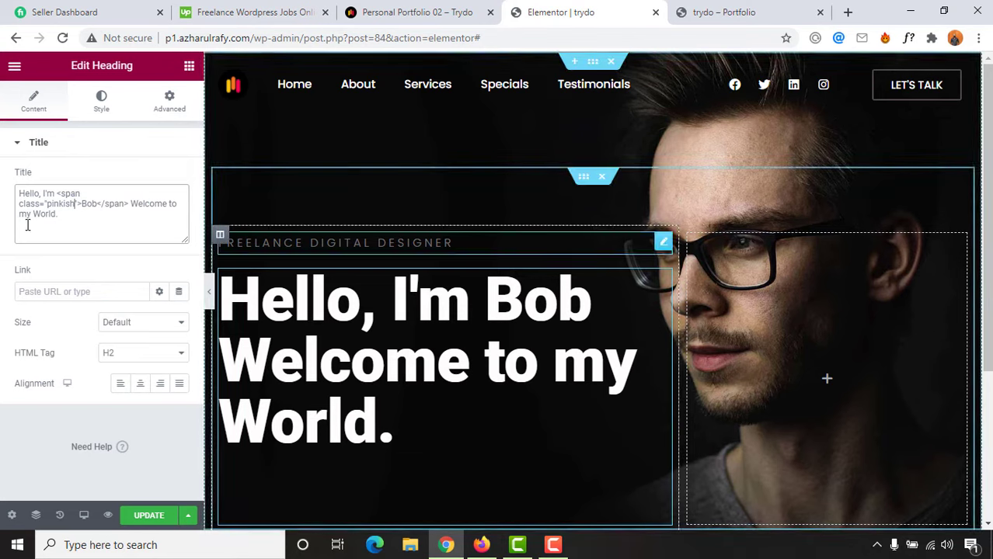
double_click(69, 206)
right_click(68, 205)
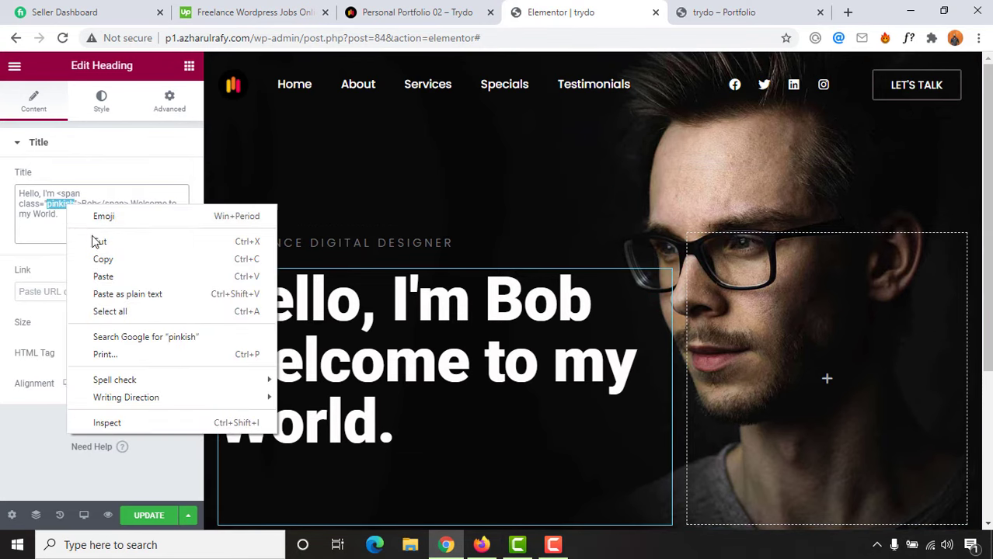
left_click(102, 262)
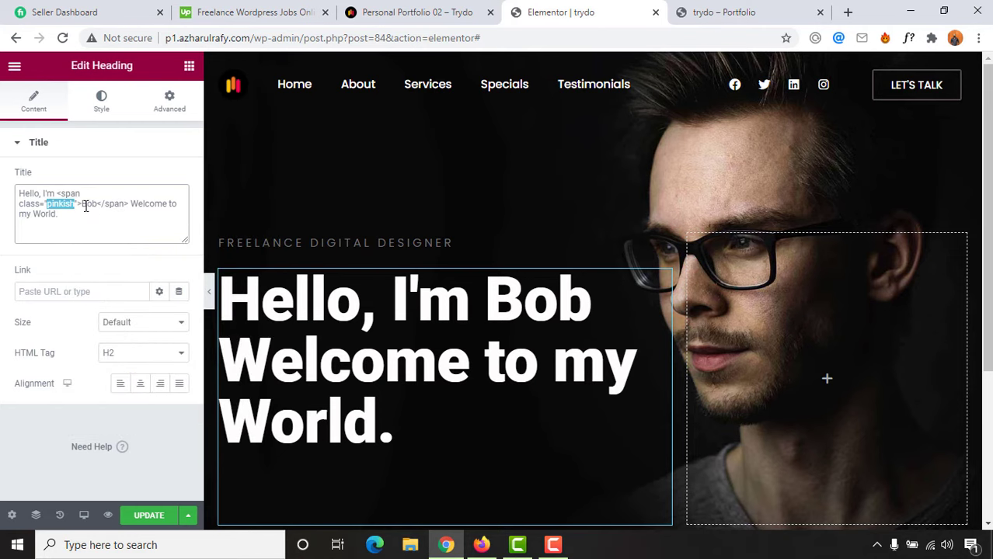
Add the custom CSS rule .pinkish {color:pink;} to the heading, then change pink to red
left_click(174, 113)
scroll(92, 353, "down", 3)
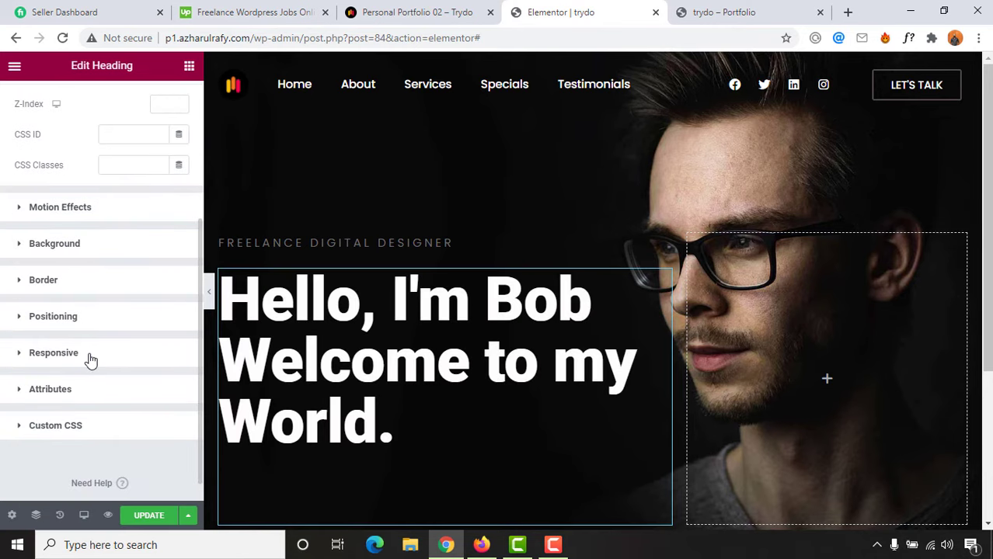
left_click(54, 426)
type(".")
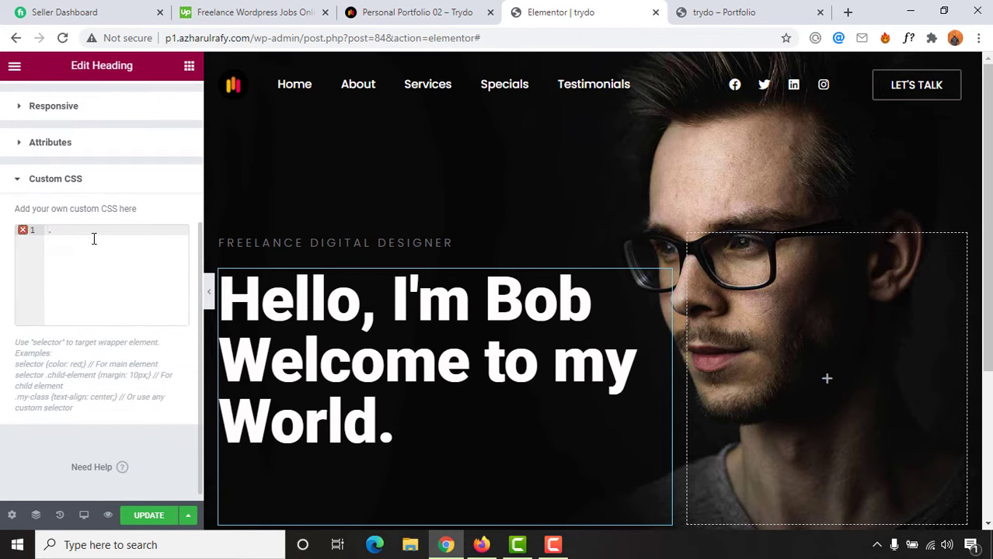
type("pinkish")
type("colo")
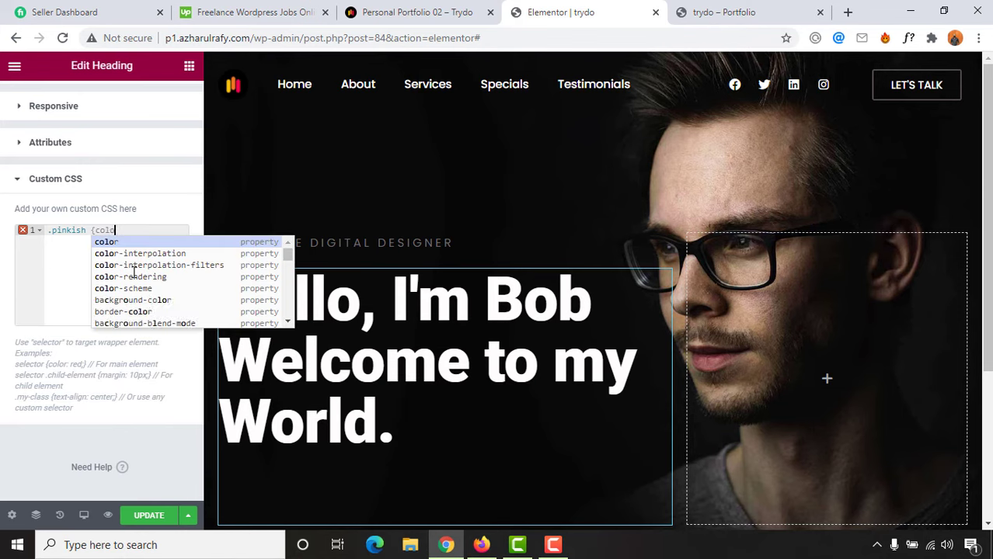
type("r:")
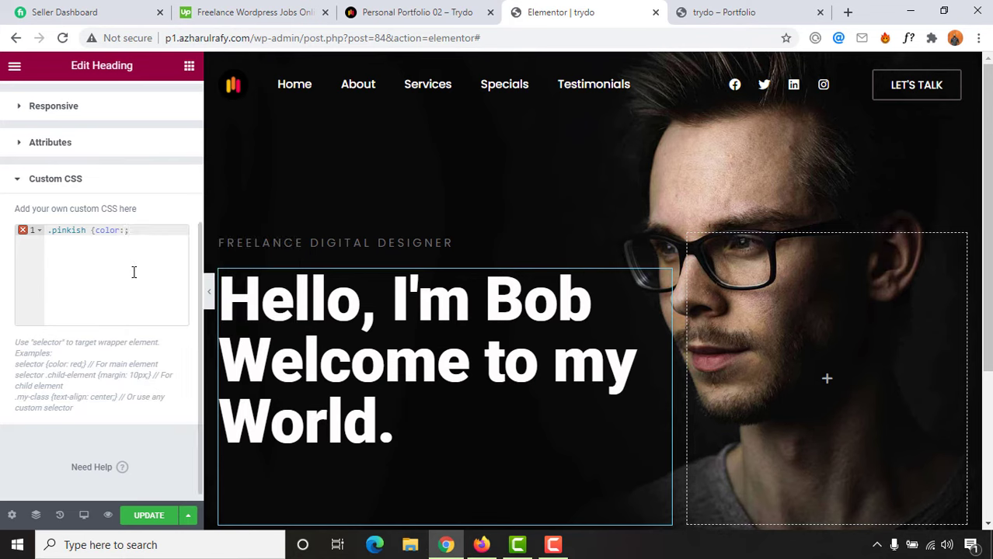
type("pink")
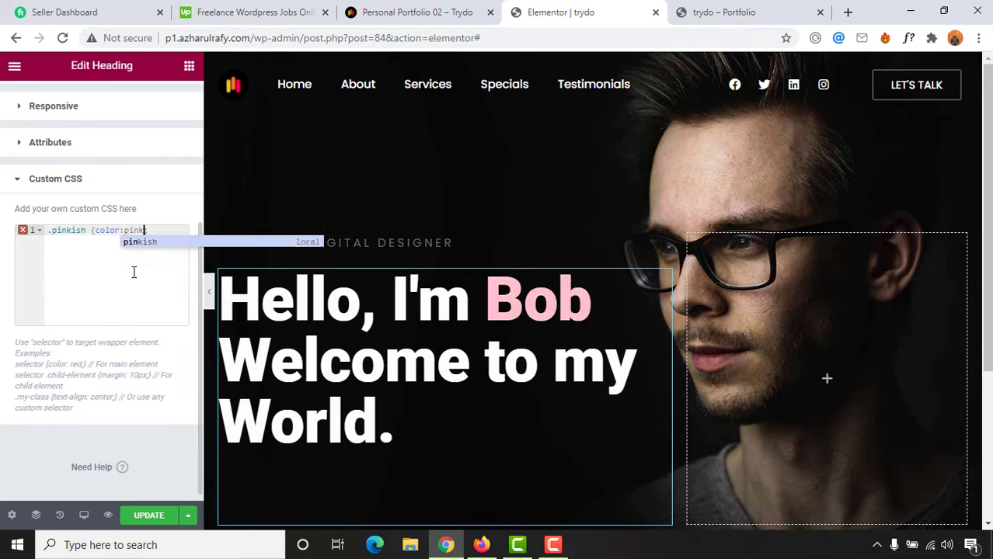
type(";")
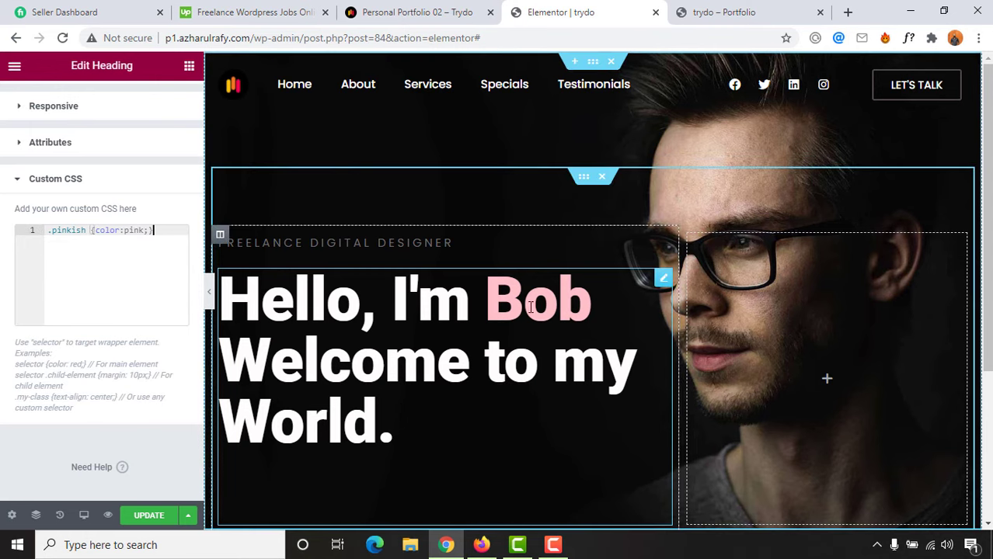
left_click(156, 230)
key("BackSpace")
key("BackSpace")
key("BackSpace")
key("BackSpace")
key("BackSpace")
key("BackSpace")
type("re")
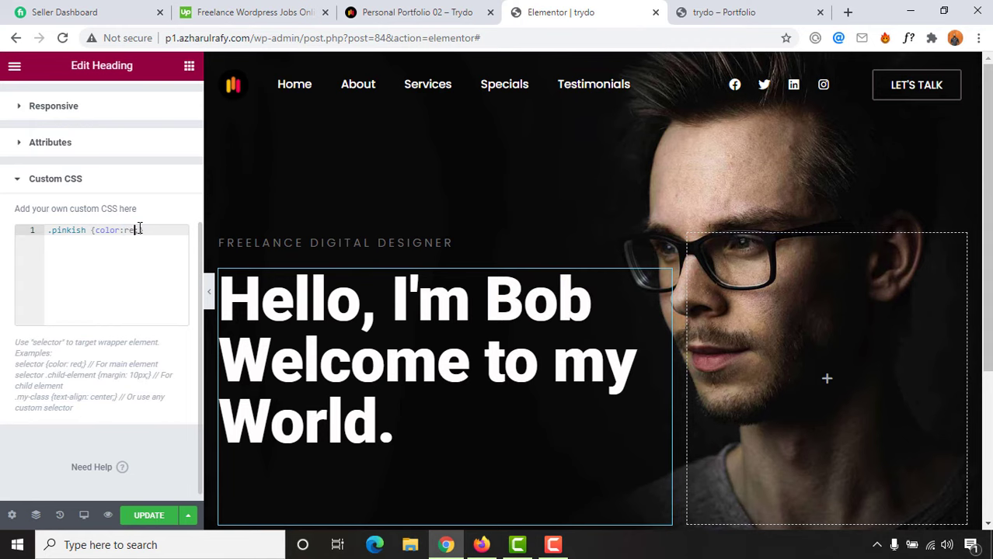
type("d;")
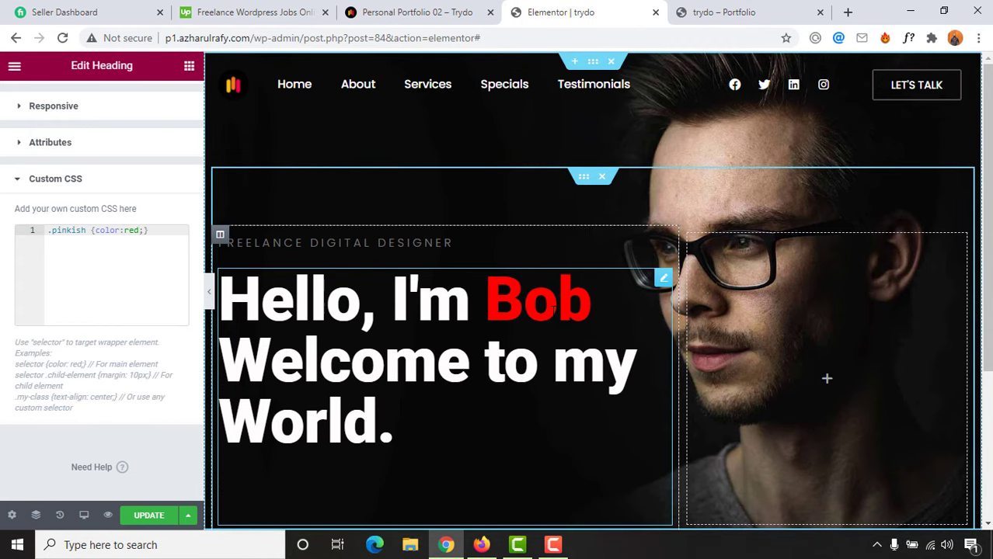
Use WhatFont on the Trydo demo's About link to copy its colour code #f9004d
left_click(411, 12)
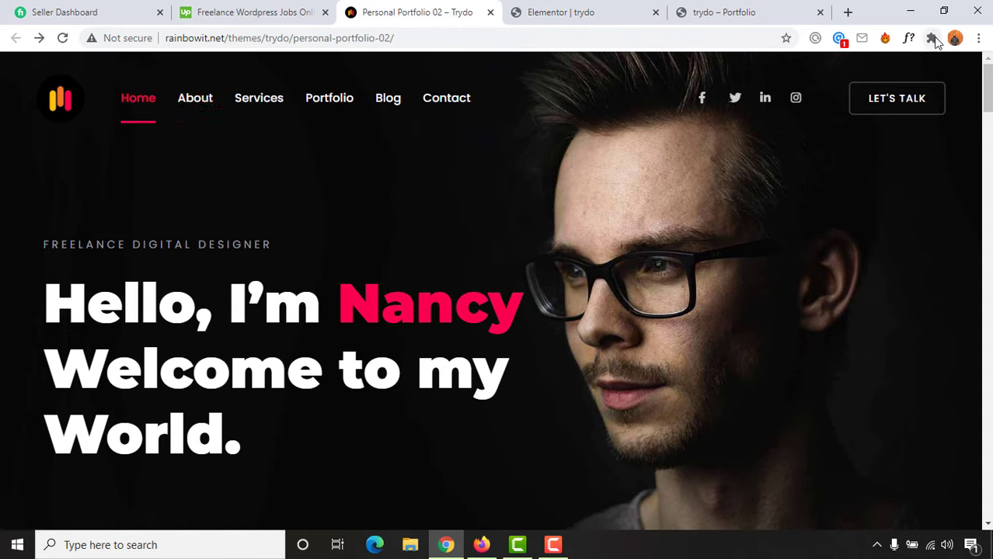
left_click(908, 41)
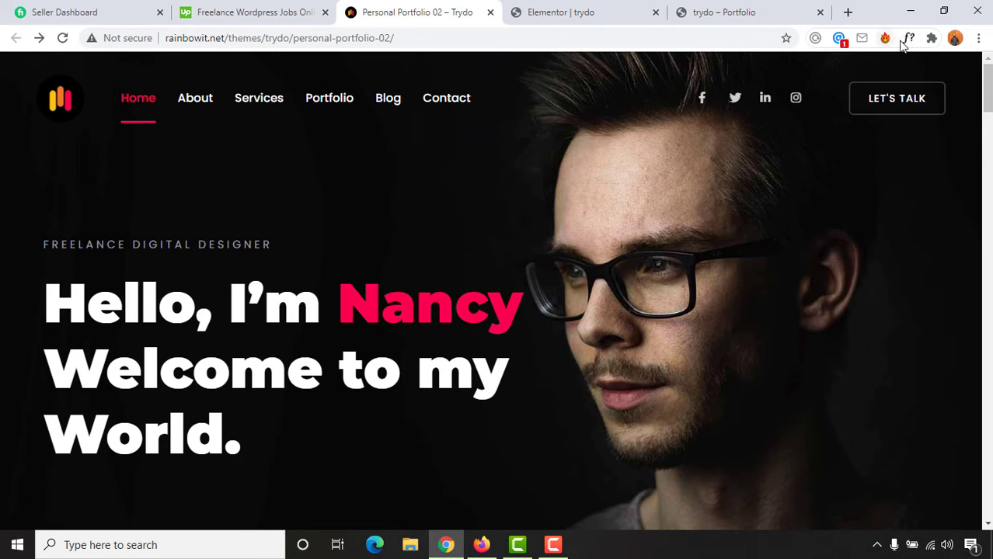
left_click(194, 99)
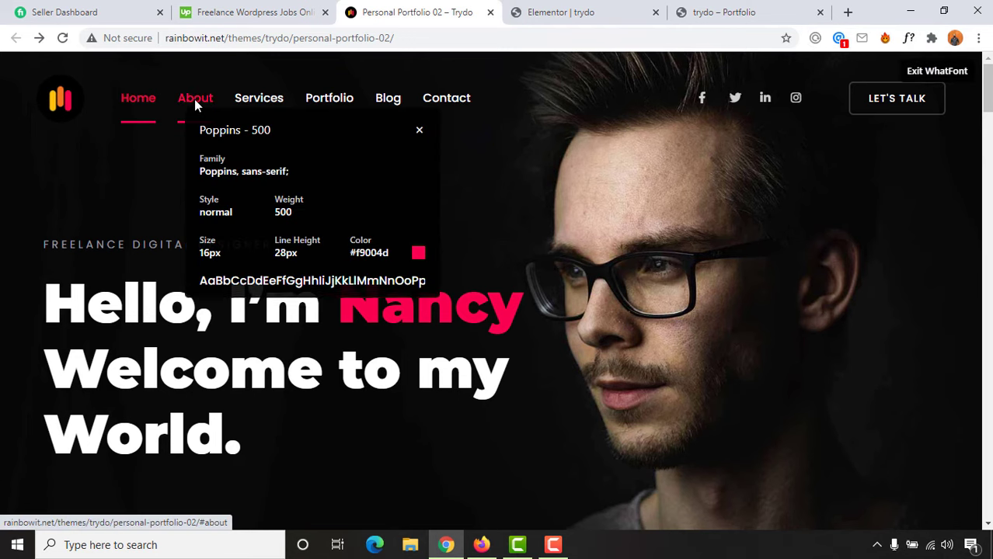
triple_click(371, 255)
right_click(371, 253)
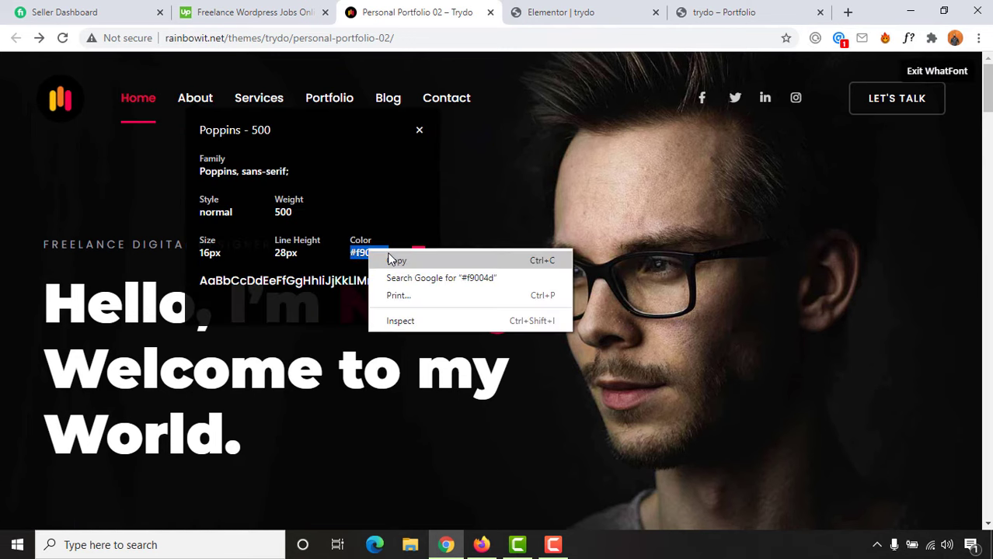
left_click(391, 258)
left_click(917, 71)
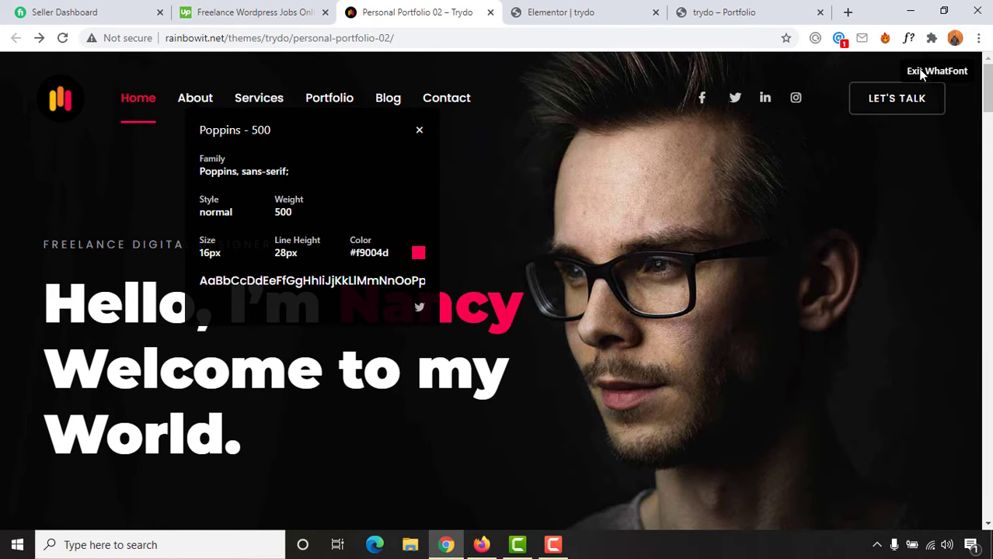
left_click(599, 8)
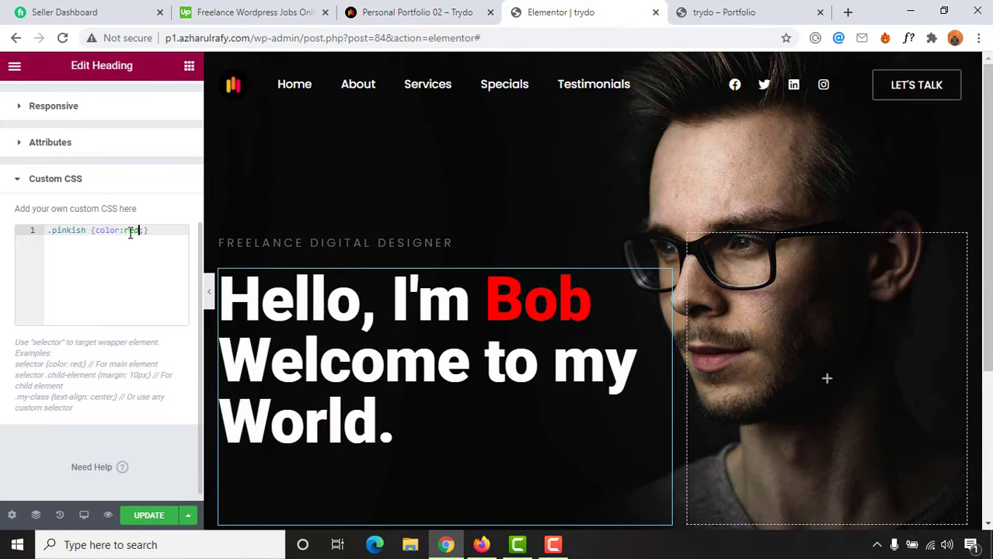
Replace red with #f9004d in the pinkish CSS rule, check the full-width view, and save
left_click_drag(124, 231, 136, 230)
key("ctrl+v")
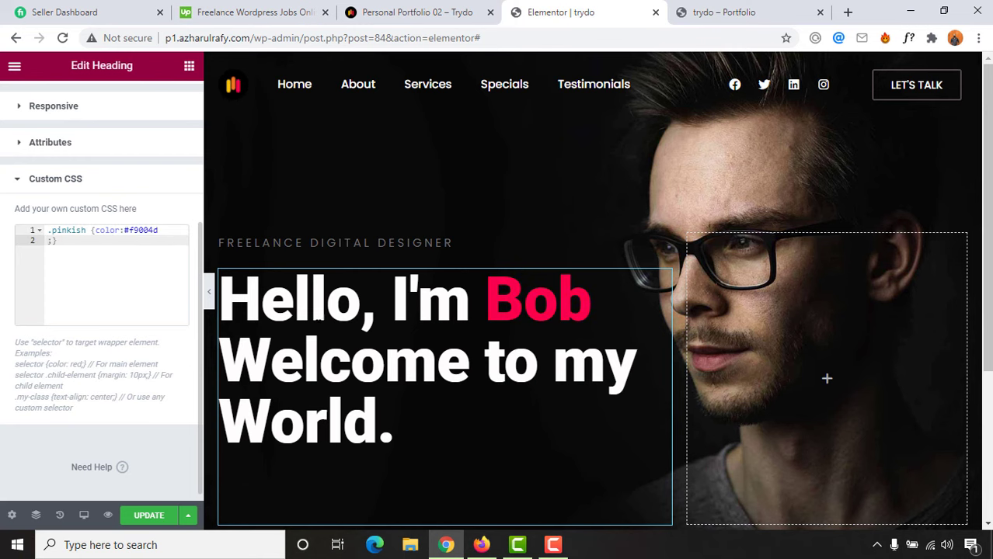
left_click(208, 300)
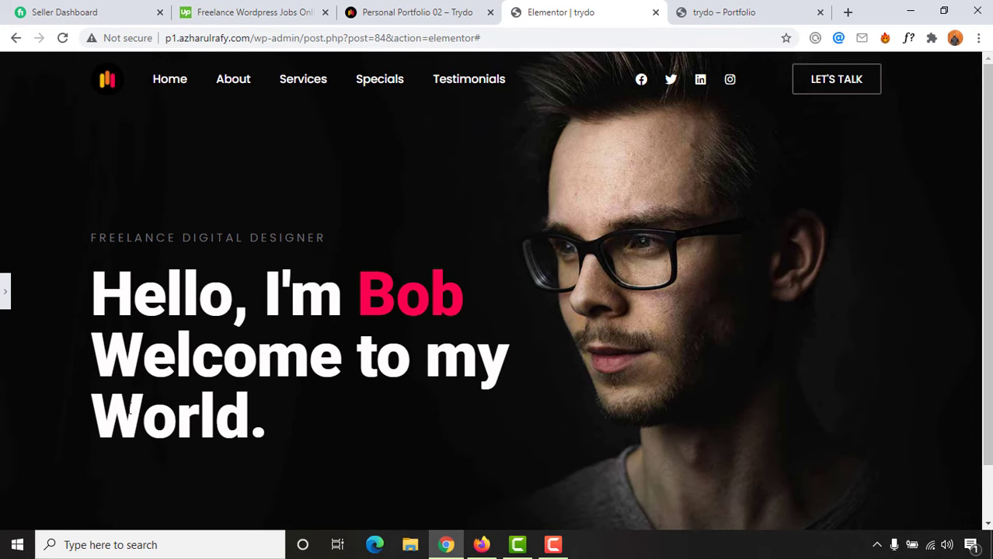
left_click(6, 292)
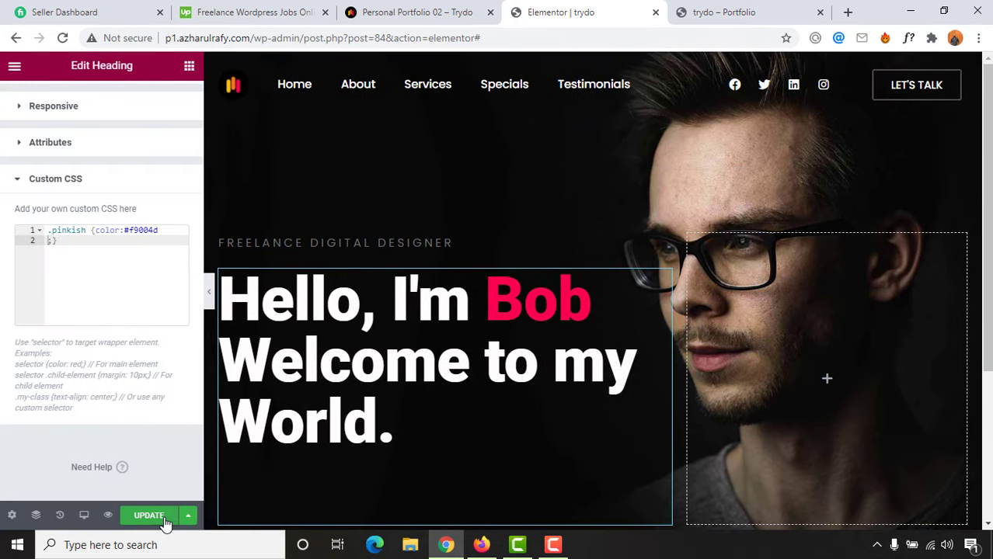
left_click(159, 516)
Reload the trydo – Portfolio preview to show Bob in #f9004d pink
left_click(746, 12)
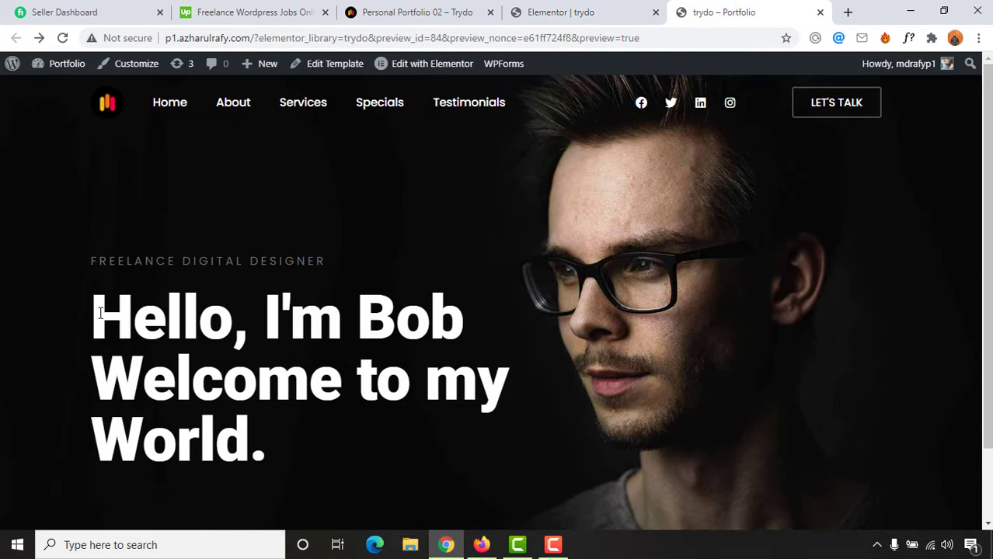
left_click(62, 37)
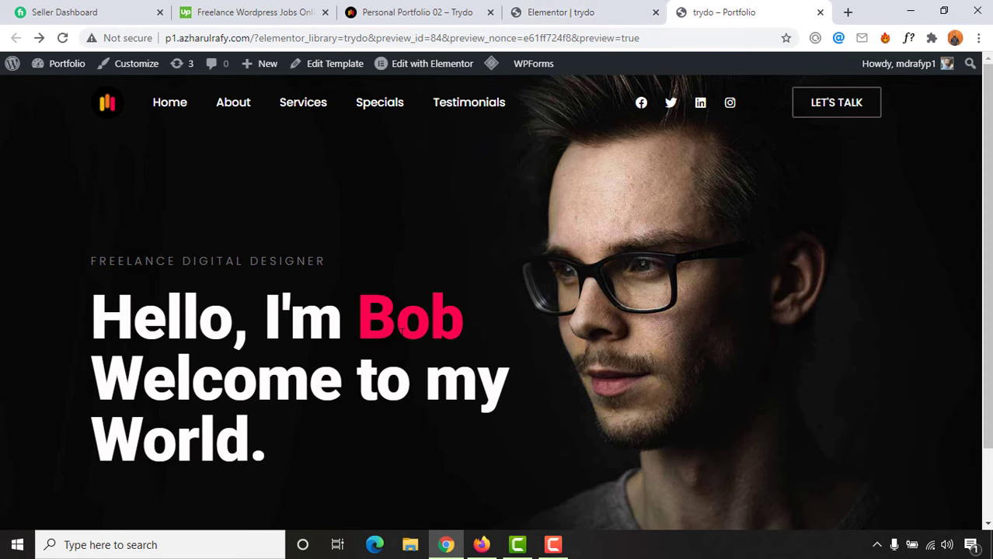
Go back to the 'Elementor | trydo' editor tab
left_click(589, 11)
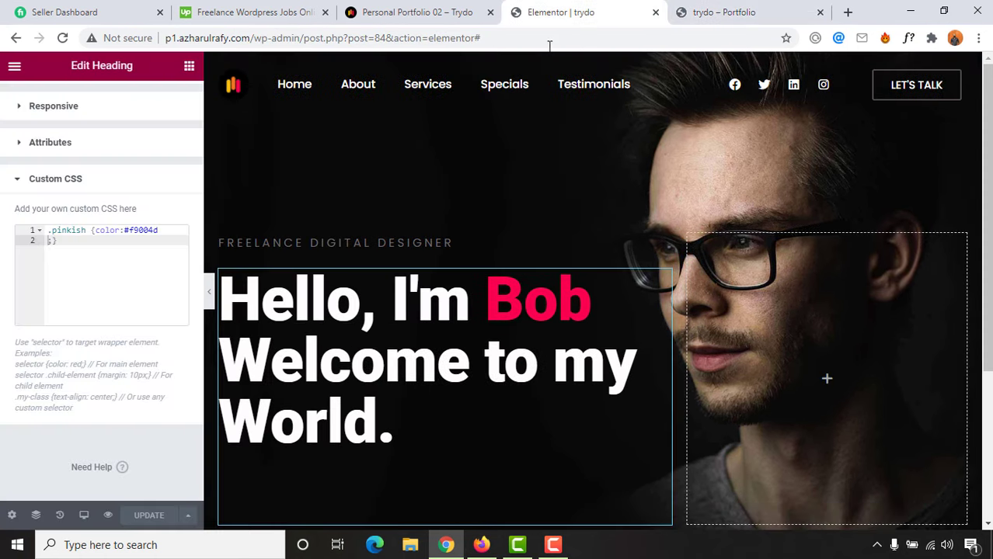